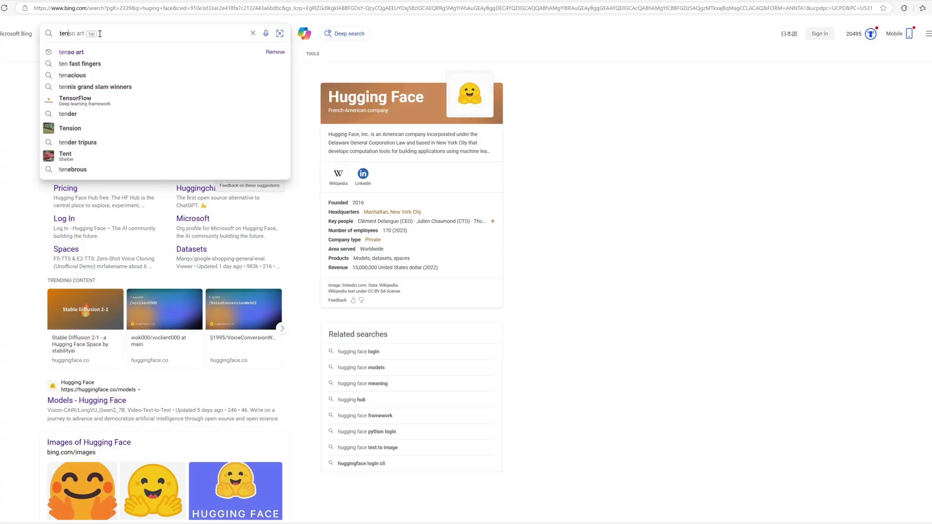
# Search Bing for 'tenso art', open TensorArt and search the site for Flux PuLID.
pyautogui.press('Tab')
pyautogui.press('Return')
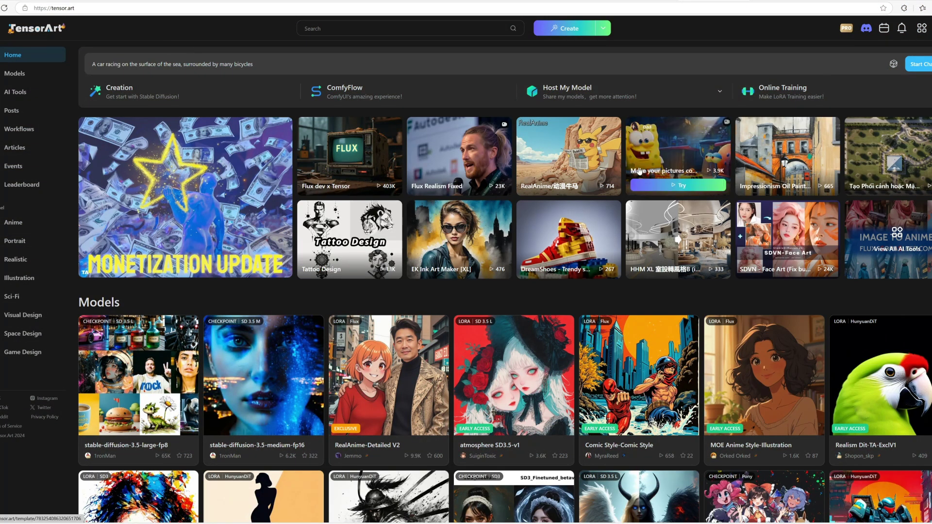
pyautogui.click(317, 29)
pyautogui.write('flux ghib')
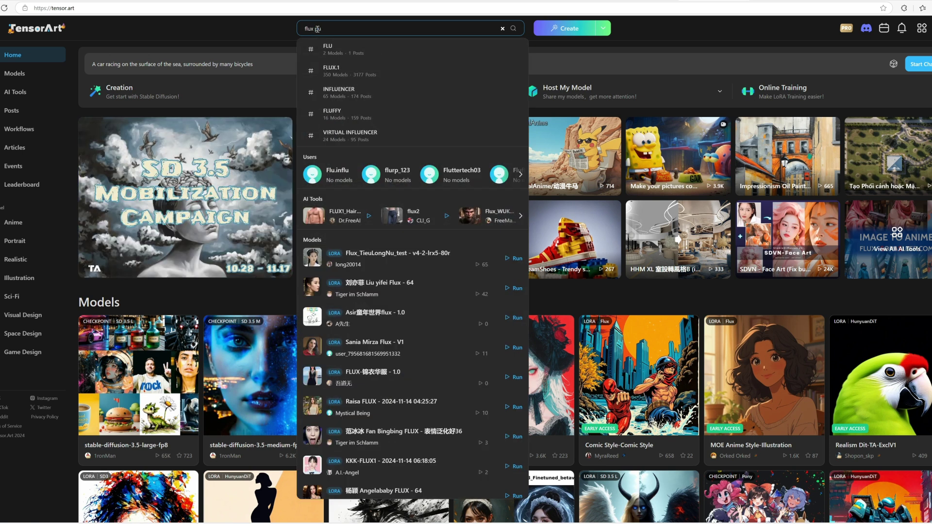
pyautogui.write('d')
pyautogui.moveTo(335, 23)
pyautogui.mouseDown()
pyautogui.moveTo(402, 82)
pyautogui.moveTo(388, 167)
pyautogui.moveTo(486, 172)
pyautogui.mouseUp()
# Open the Flux PuLID tool and set its base model to FLUX PRO EDITORS EDITION from REALISTIC.
pyautogui.click(485, 172)
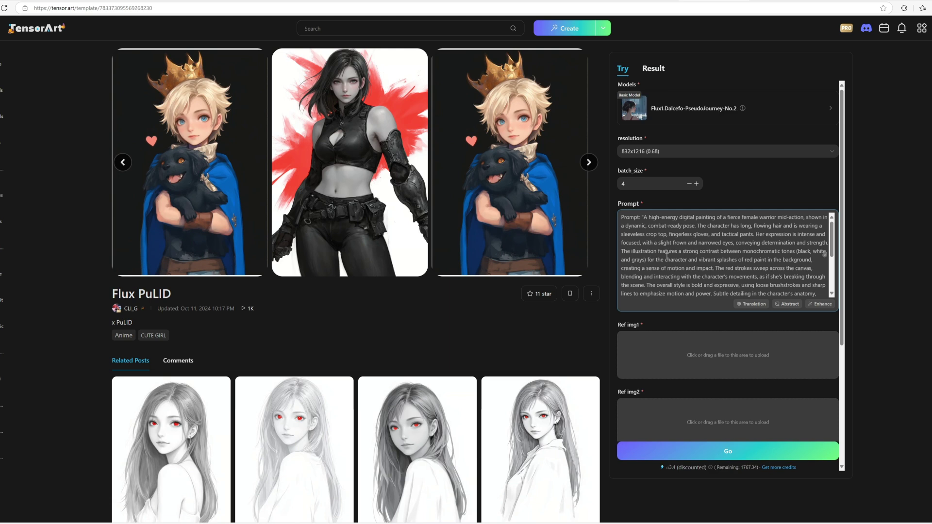
pyautogui.moveTo(643, 53); pyautogui.dragTo(682, 99)
pyautogui.moveTo(685, 51); pyautogui.dragTo(699, 97)
pyautogui.click(696, 104)
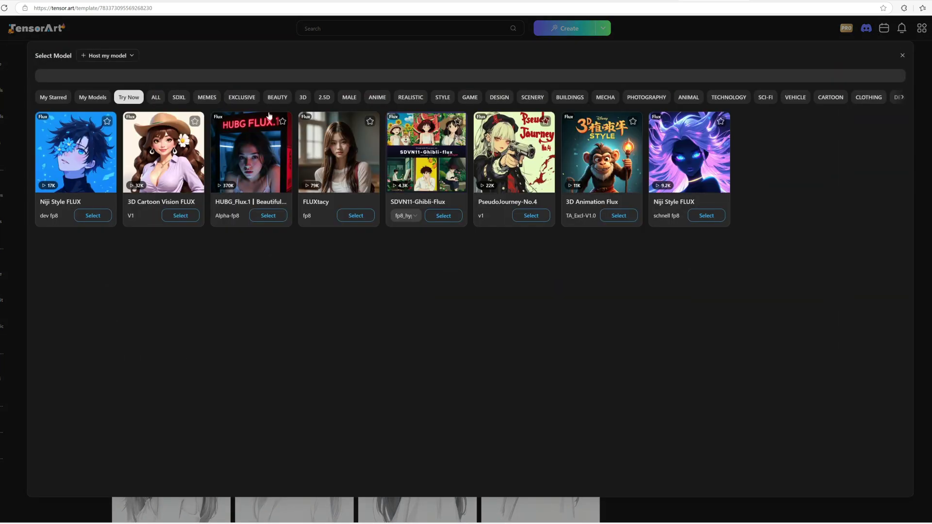
pyautogui.click(411, 102)
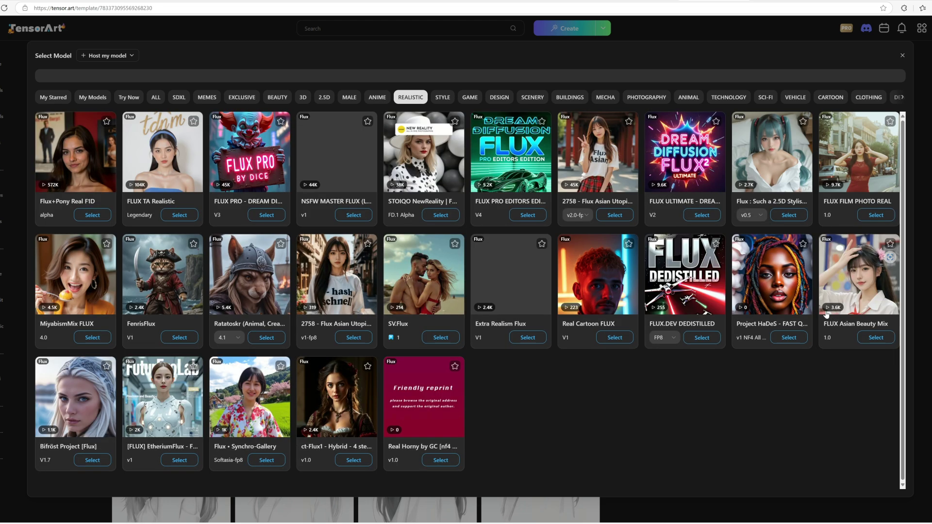
pyautogui.click(524, 166)
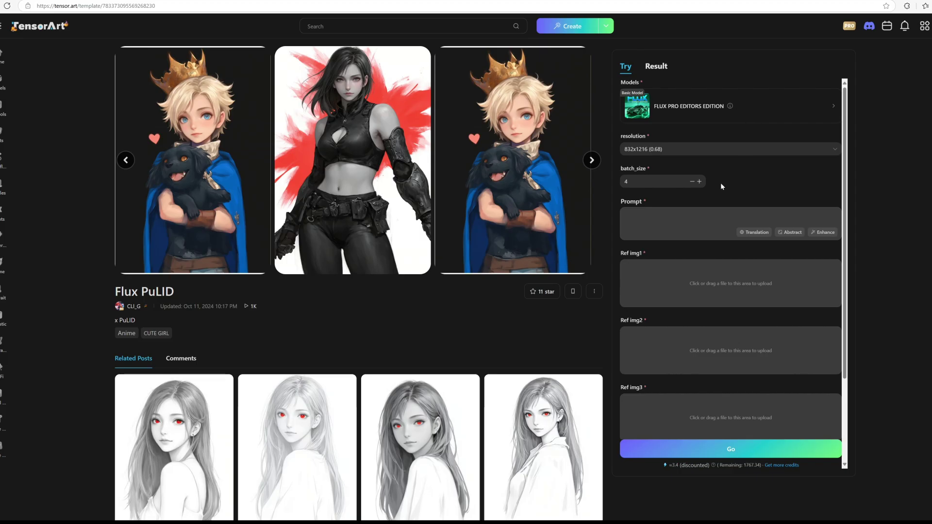
# Look through the available image resolutions list.
pyautogui.click(680, 149)
pyautogui.scroll(-1, 708, 208)
pyautogui.scroll(2, 709, 208)
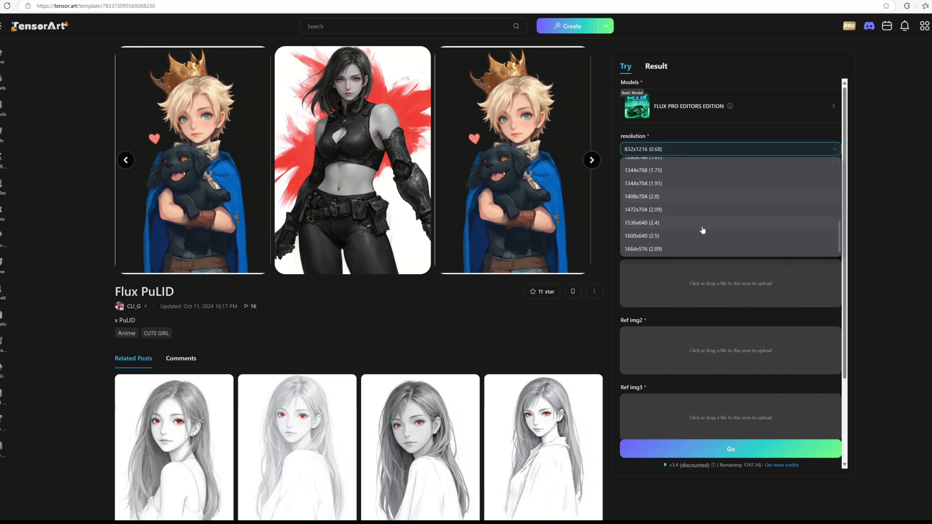
# Keep the 832x1216 resolution, set batch size to 3, and begin the Ref img1 upload.
pyautogui.click(672, 231)
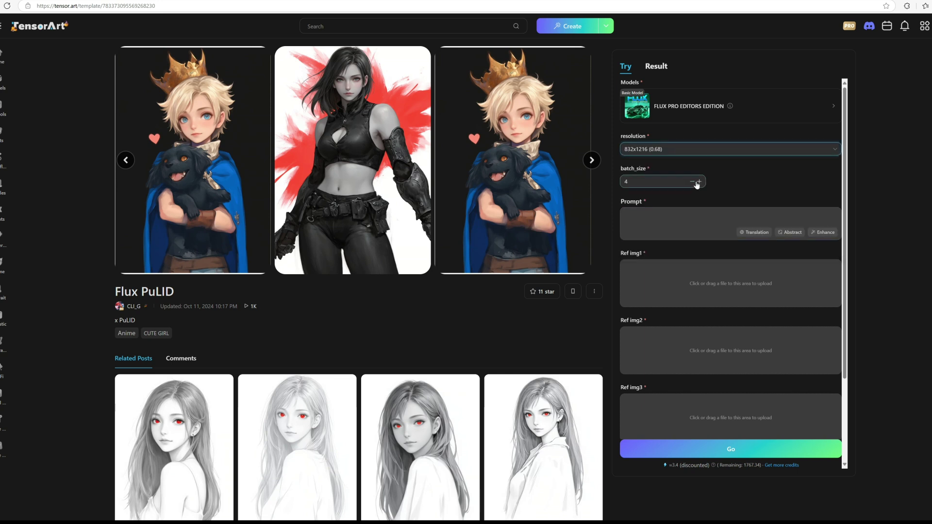
pyautogui.click(699, 182)
pyautogui.click(699, 182)
pyautogui.click(699, 182)
pyautogui.click(692, 183)
pyautogui.click(692, 183)
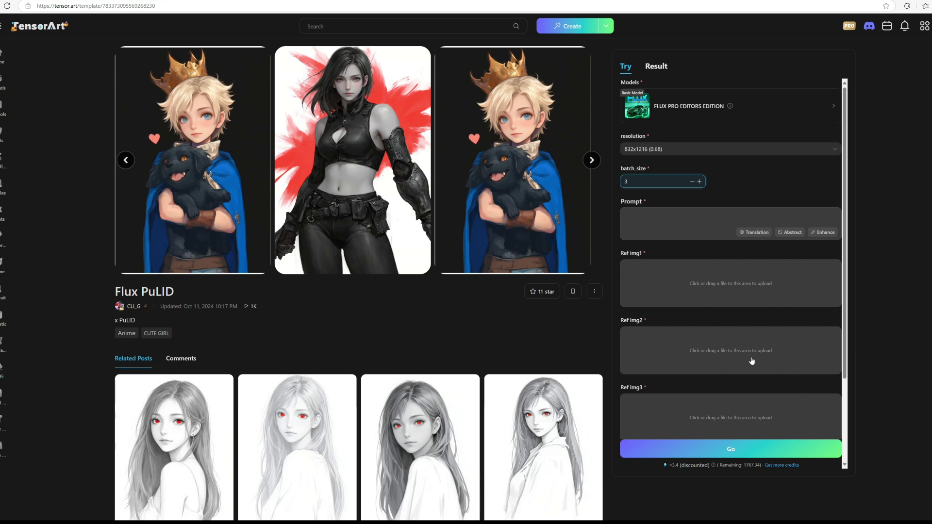
pyautogui.click(736, 288)
# Load the same portrait photo into Ref img1, Ref img2 and Ref img3.
pyautogui.click(255, 66)
pyautogui.moveTo(245, 48); pyautogui.dragTo(707, 306)
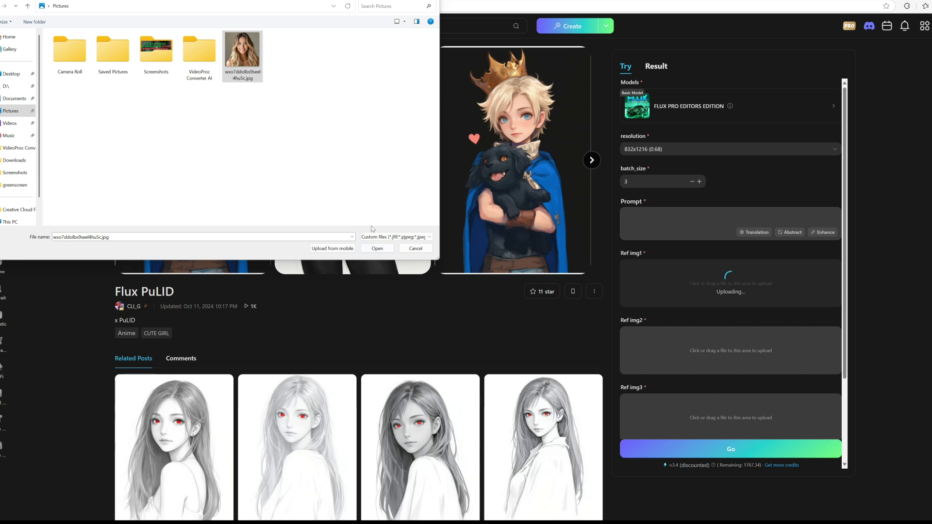
pyautogui.click(415, 248)
pyautogui.click(748, 349)
pyautogui.click(243, 54)
pyautogui.click(377, 248)
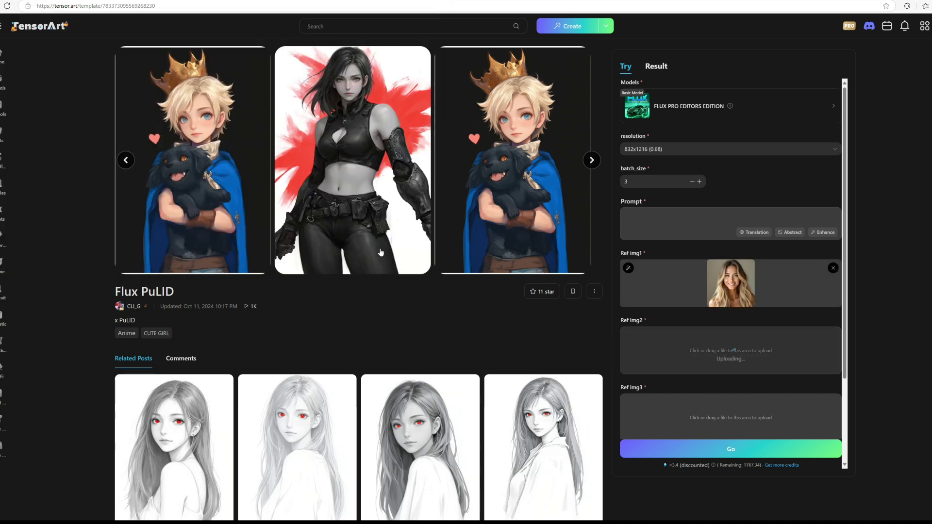
pyautogui.click(715, 425)
pyautogui.click(377, 248)
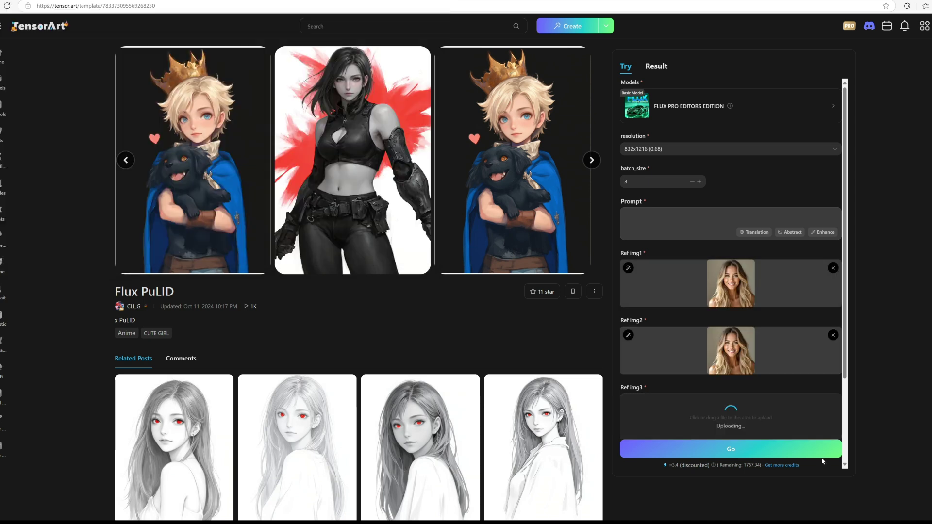
# Inspect the seed value, then open the credits summary showing 1717.34 credits.
pyautogui.scroll(-5, 765, 391)
pyautogui.click(684, 423)
pyautogui.moveTo(683, 423); pyautogui.dragTo(620, 420)
pyautogui.click(794, 397)
pyautogui.scroll(5, 779, 461)
pyautogui.click(782, 466)
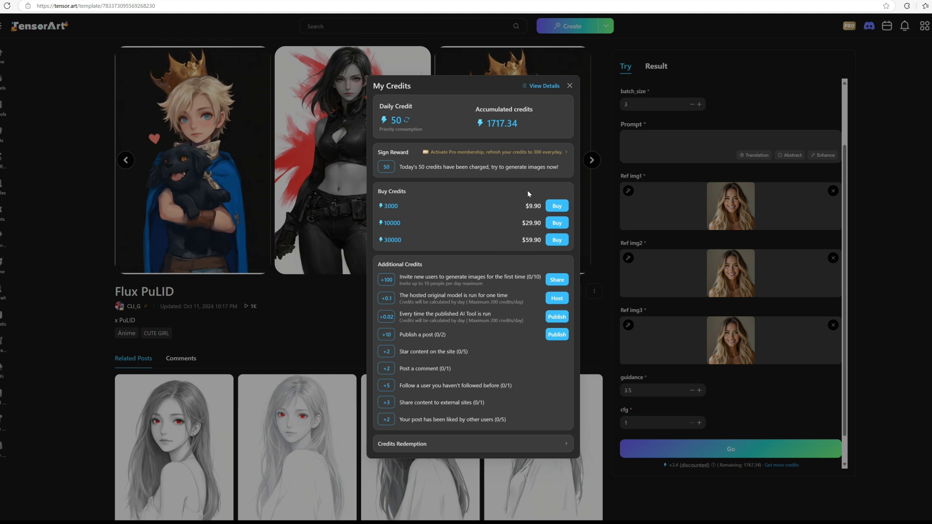
# Generate images from 'beautiful woman wearing a white t shirt and jeans, standing in a nice pose'.
pyautogui.click(568, 87)
pyautogui.write('beautiful woman wea')
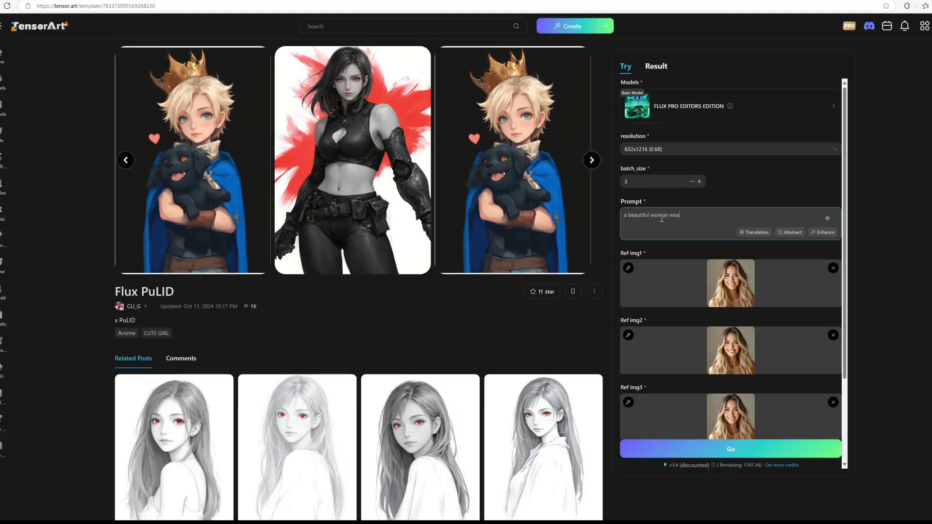
pyautogui.write('ring a white t shirt and jeans, stand')
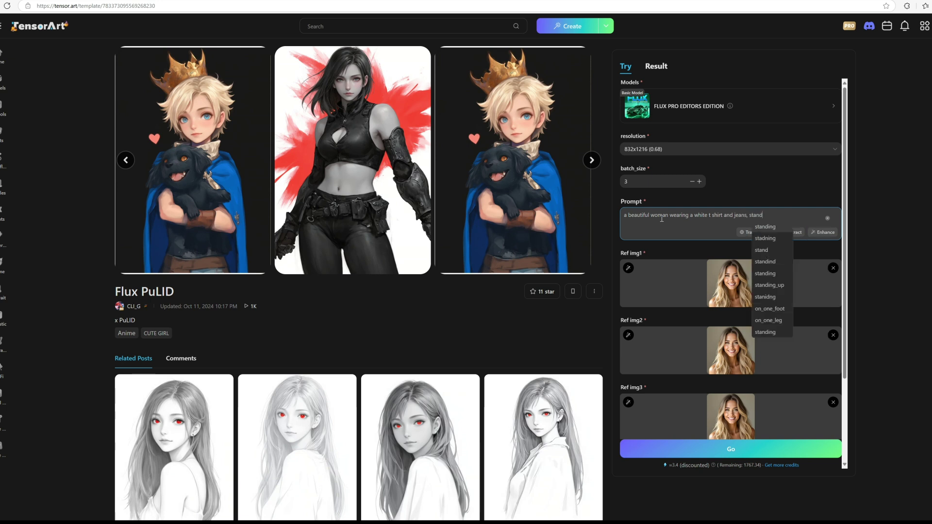
pyautogui.write('ing in a nice pose')
pyautogui.click(734, 449)
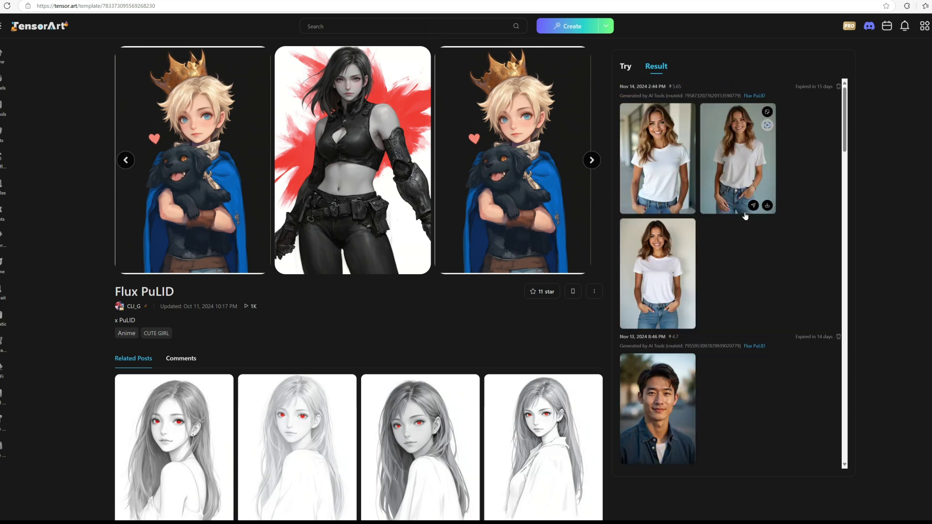
# Preview two generated t-shirt photos full size, then return to the generation form.
pyautogui.click(680, 301)
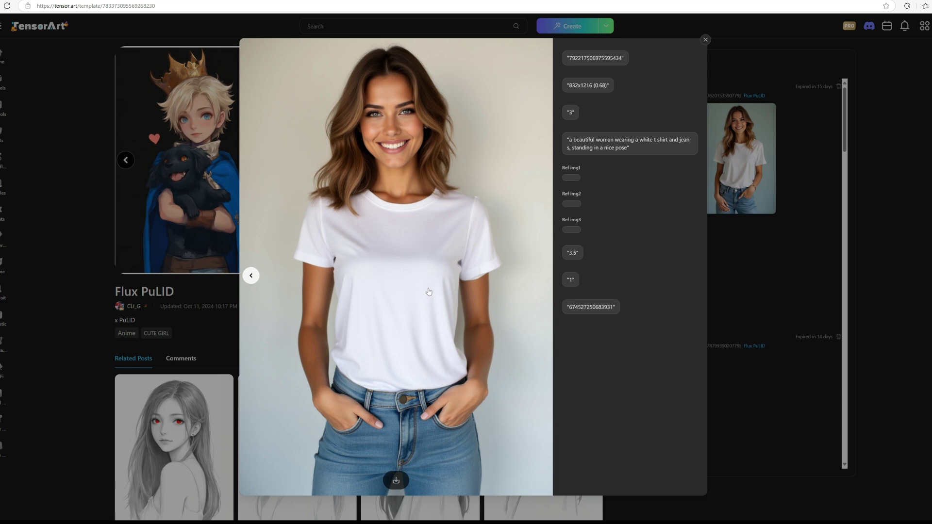
pyautogui.click(737, 155)
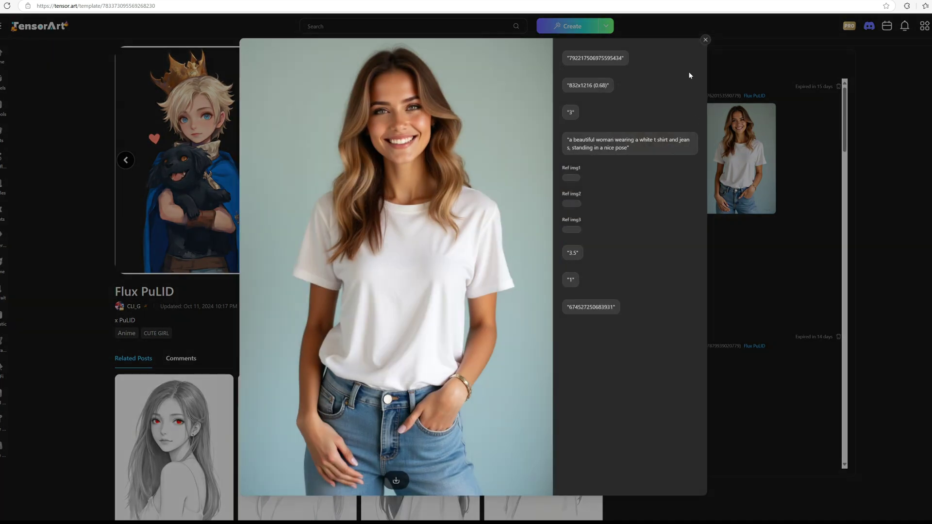
pyautogui.click(706, 41)
pyautogui.click(626, 66)
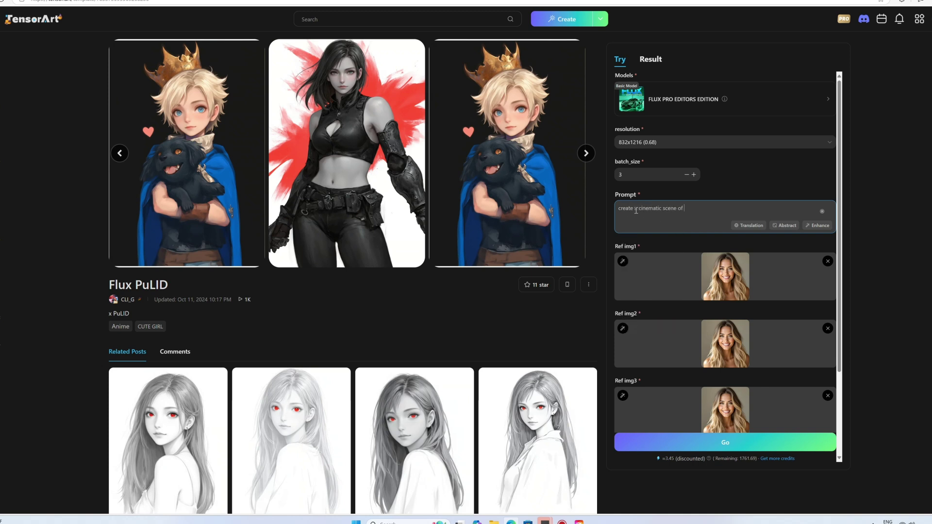
# Finish the prompt with 'woman ranning from a dinosaur attack.' and review the dinosaur results full size.
pyautogui.write('woman ranning from a dinosaur attack.')
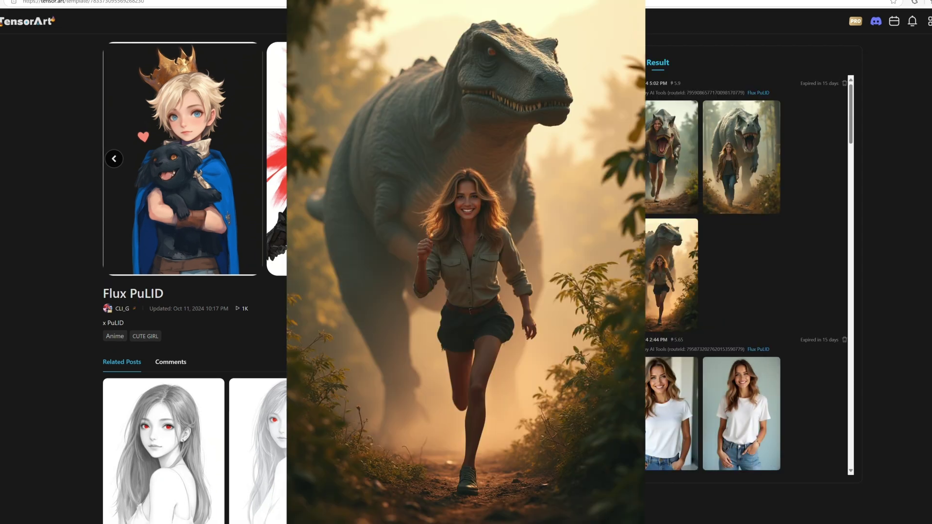
pyautogui.click(920, 298)
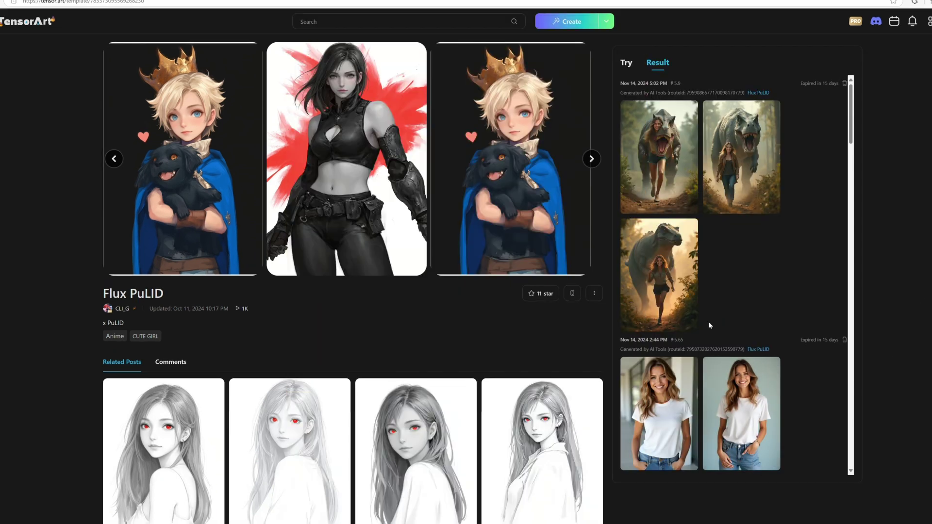
pyautogui.click(661, 273)
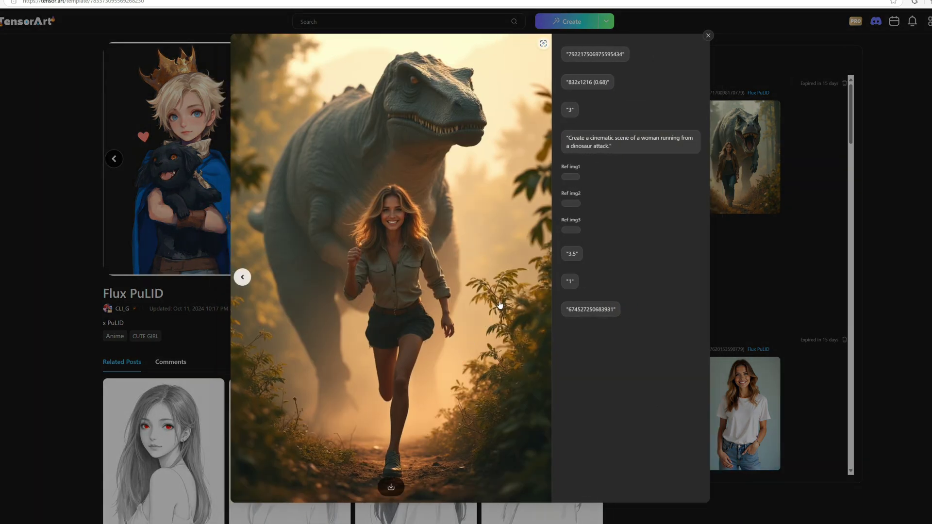
pyautogui.click(707, 37)
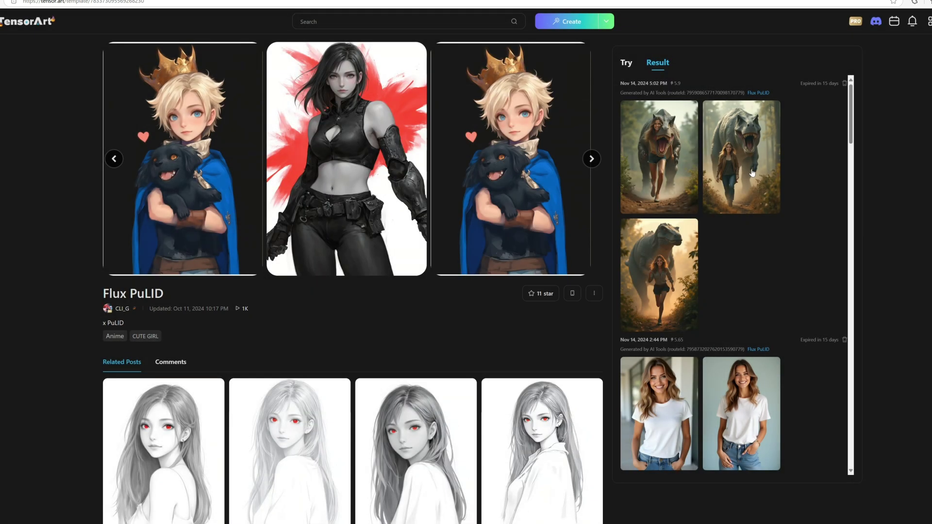
pyautogui.click(752, 194)
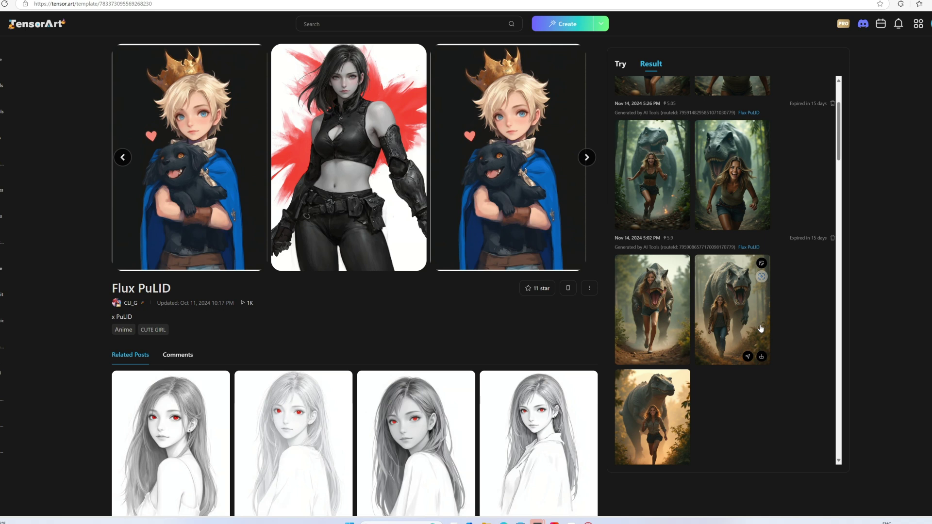
# Open a newer dinosaur-attack result and select its detailed prompt text.
pyautogui.scroll(-3, 739, 339)
pyautogui.scroll(4, 734, 345)
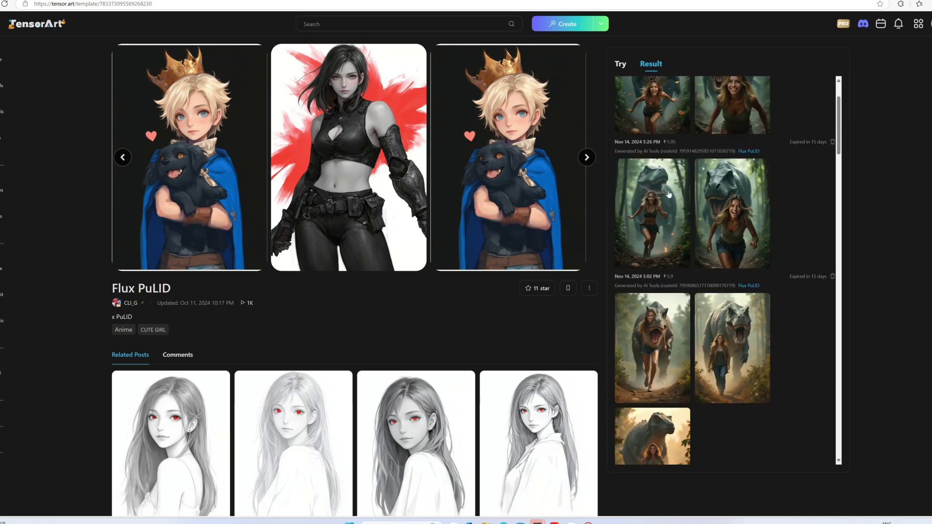
pyautogui.scroll(-1, 709, 250)
pyautogui.click(708, 251)
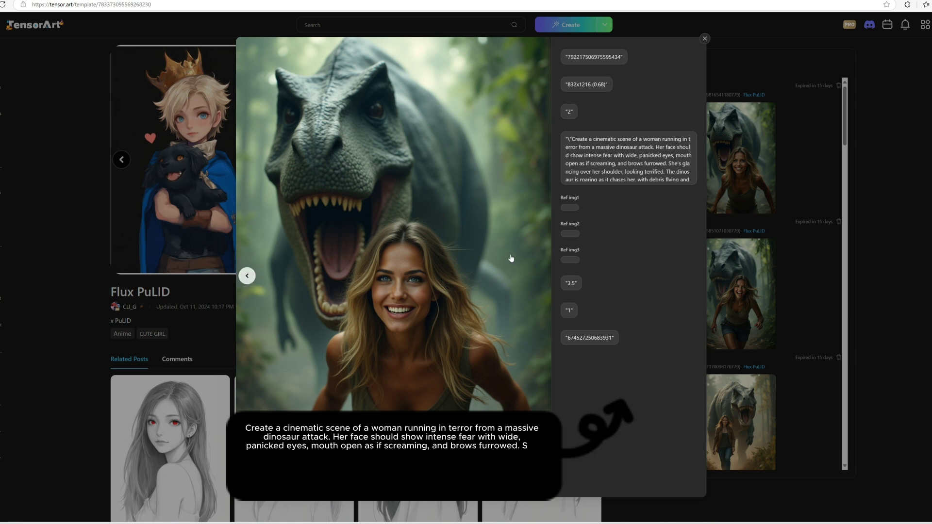
pyautogui.moveTo(565, 139); pyautogui.dragTo(687, 148)
# Select the prompt text to replace it with the fearful dinosaur-chase prompt.
pyautogui.moveTo(569, 139); pyautogui.dragTo(686, 169)
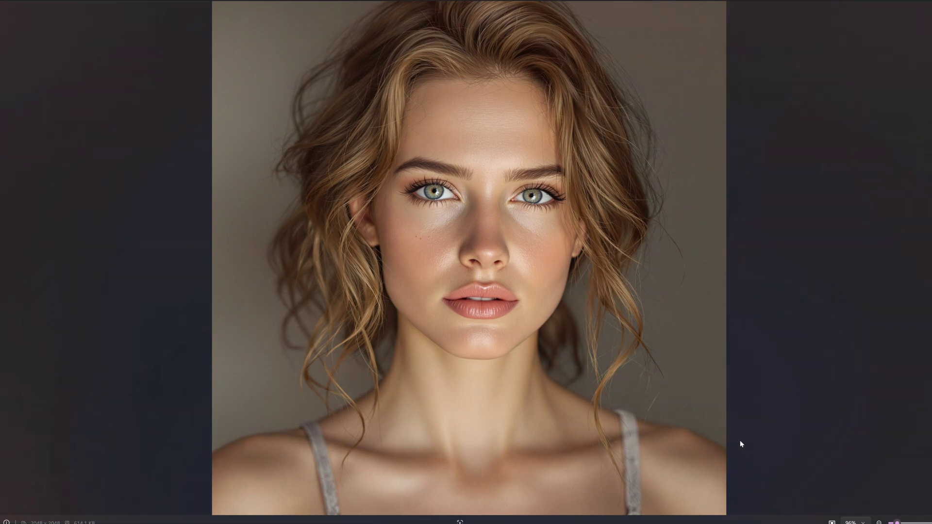
pyautogui.moveTo(787, 214); pyautogui.dragTo(619, 214)
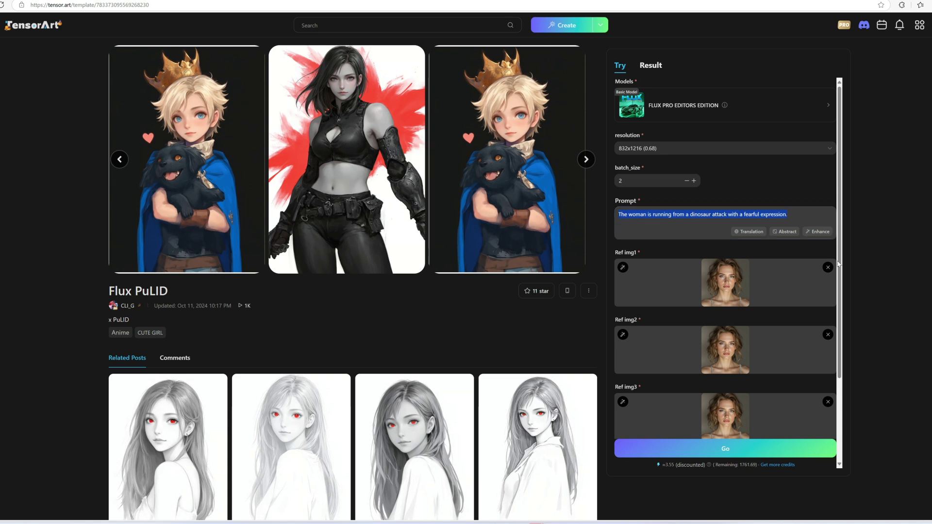
# Generate the dinosaur chase images, review them full size, and start a bike-riding prompt.
pyautogui.click(747, 453)
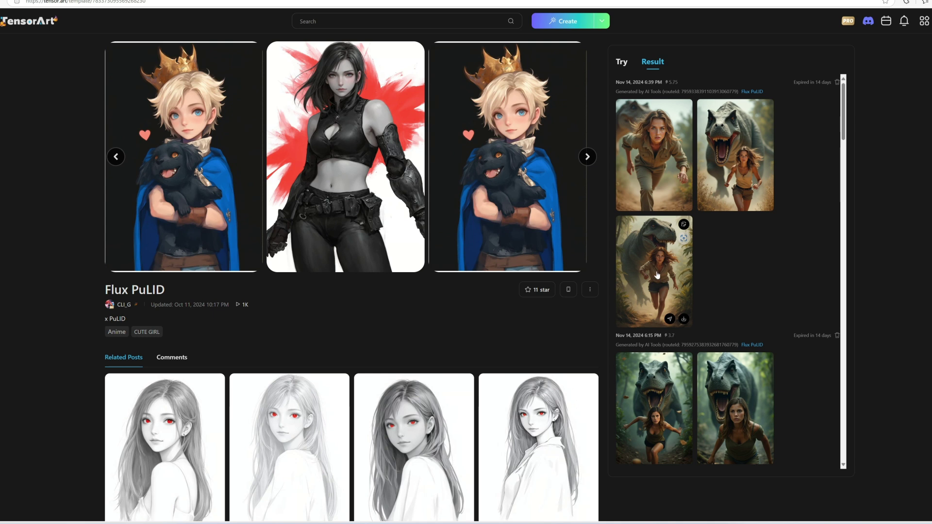
pyautogui.click(648, 267)
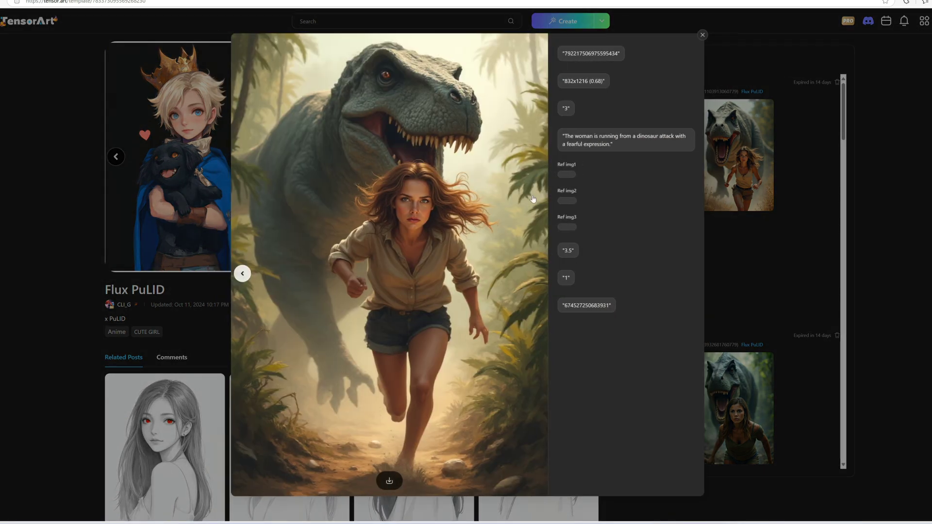
pyautogui.click(702, 35)
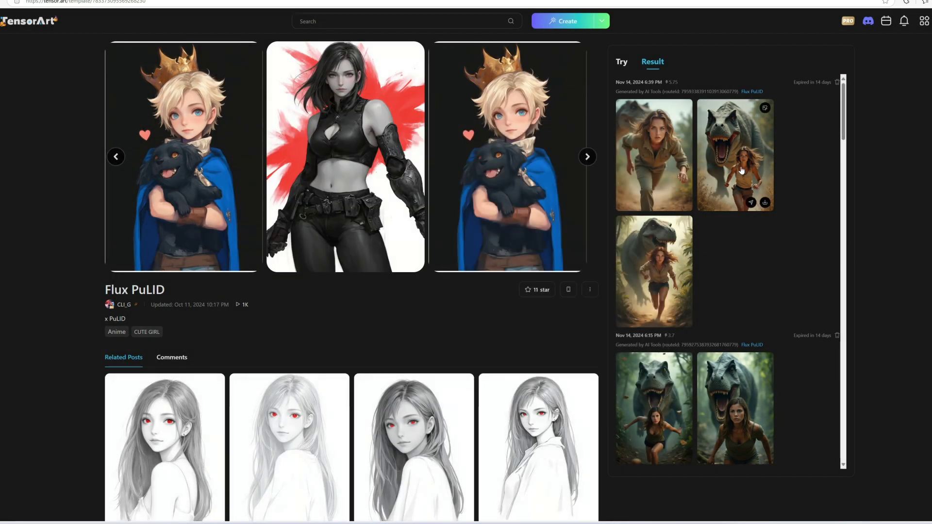
pyautogui.click(735, 155)
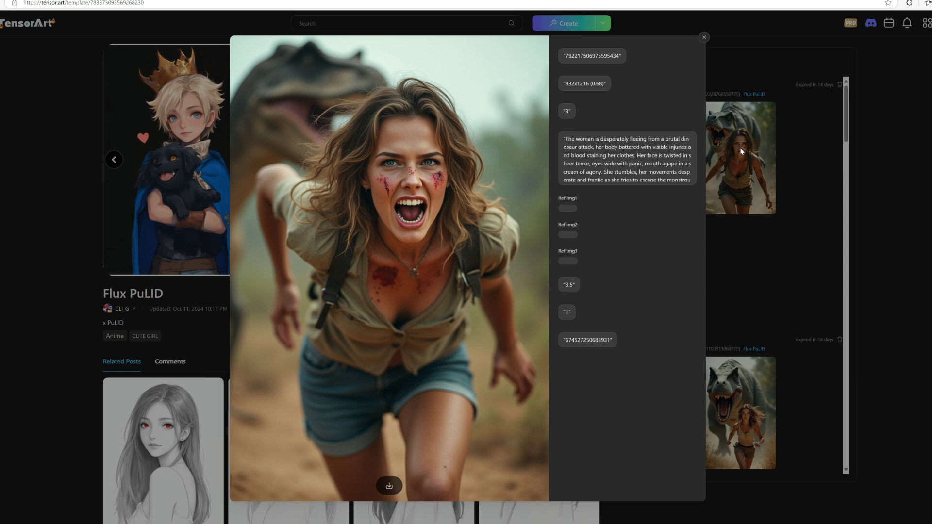
pyautogui.click(703, 39)
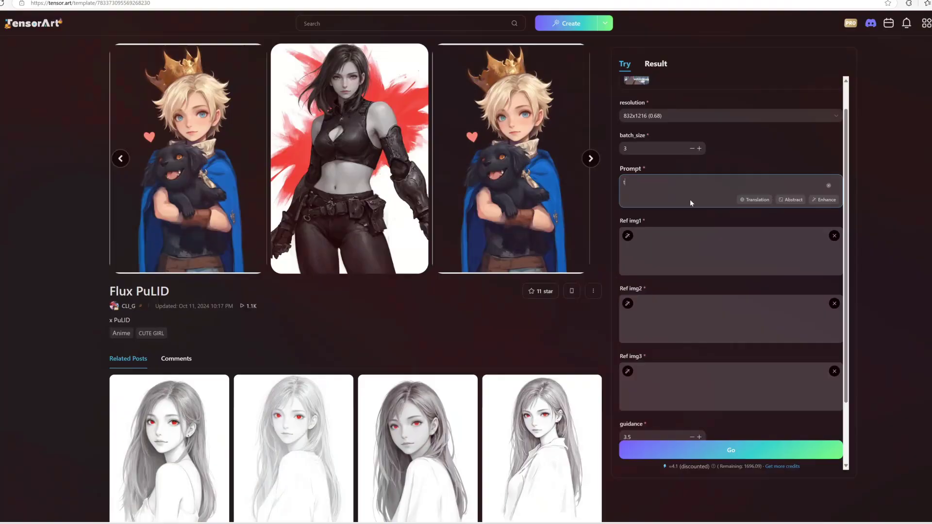
pyautogui.write('he woman is riding a bike in sportswear')
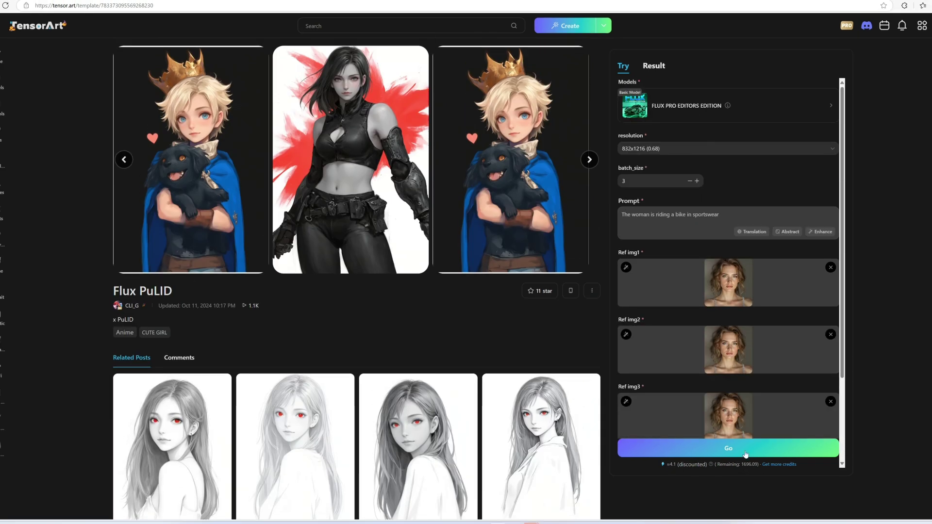
# Generate the cycling images and view the sunglasses, sports-bra and long-sleeve cyclist results full size.
pyautogui.click(746, 449)
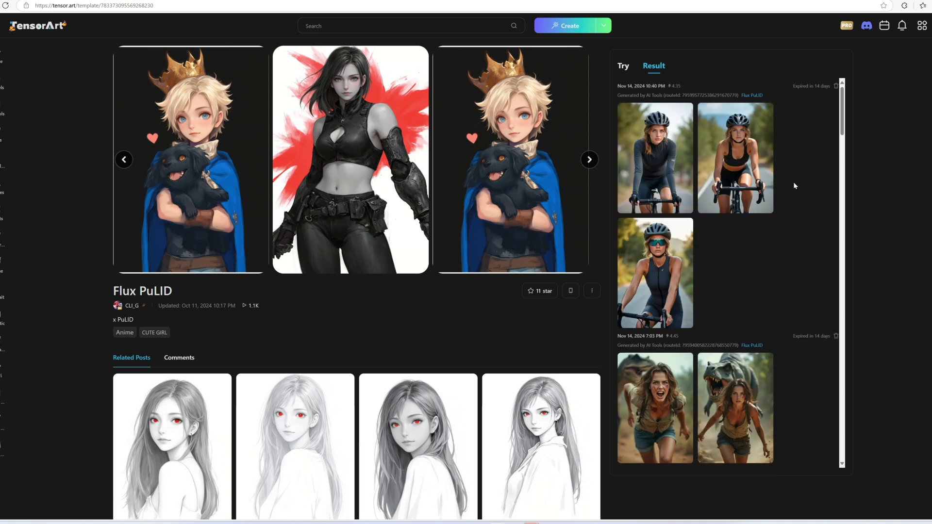
pyautogui.click(651, 284)
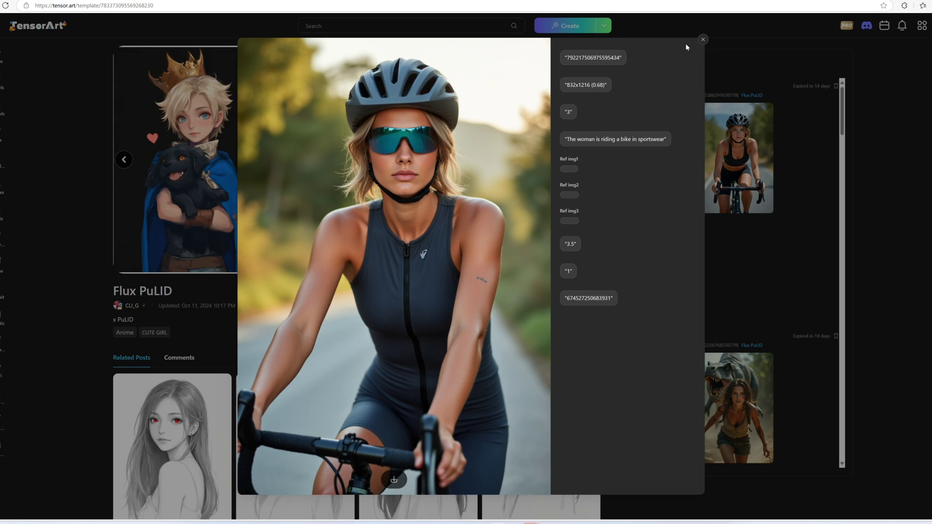
pyautogui.click(704, 41)
pyautogui.click(724, 156)
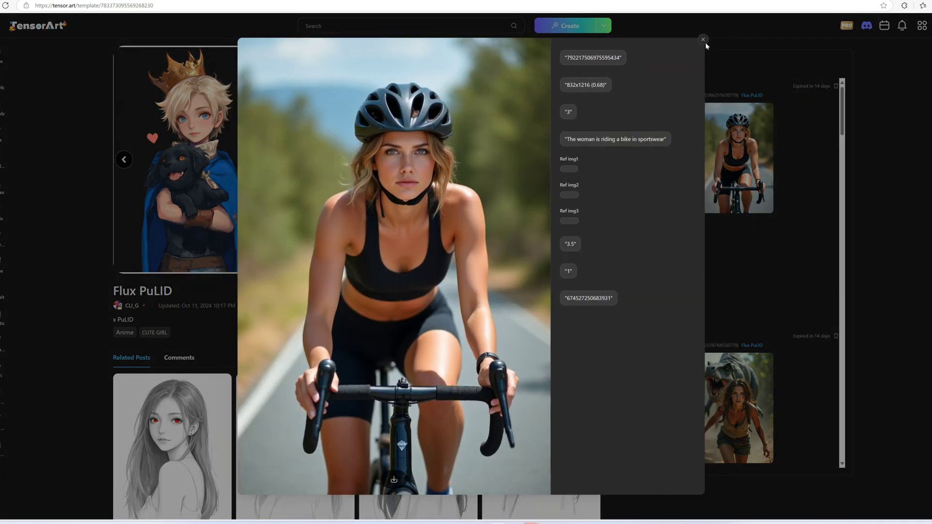
pyautogui.click(702, 40)
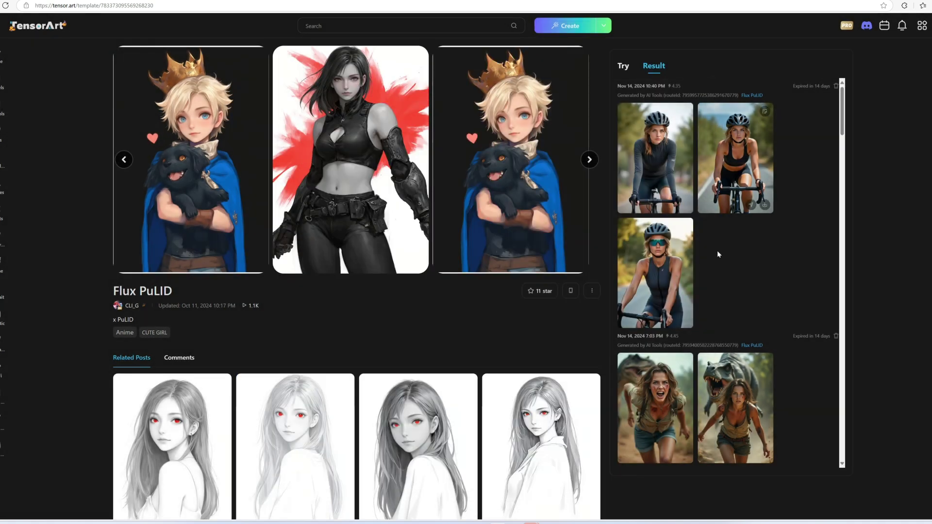
pyautogui.click(655, 155)
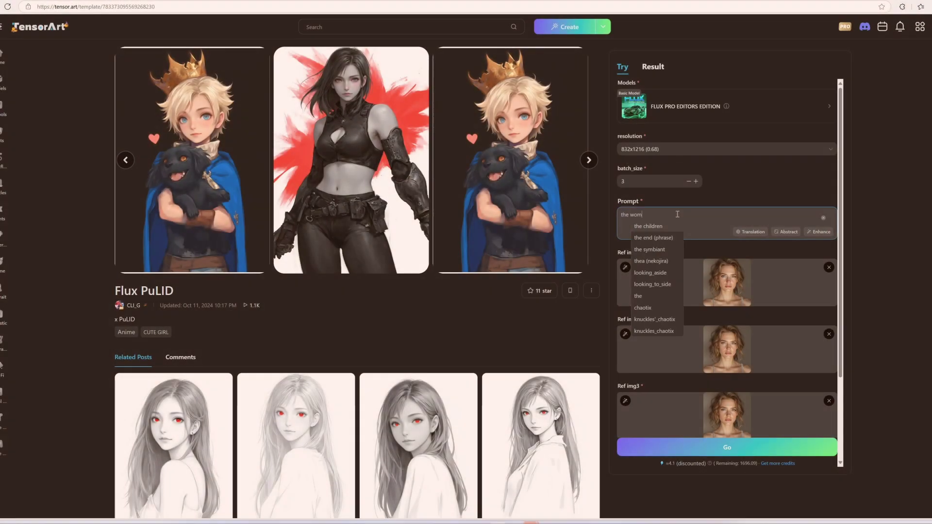
# Complete the horse-riding movie-scene prompt, generate, and browse the horse-riding results in the viewer.
pyautogui.write('in a movie scene.')
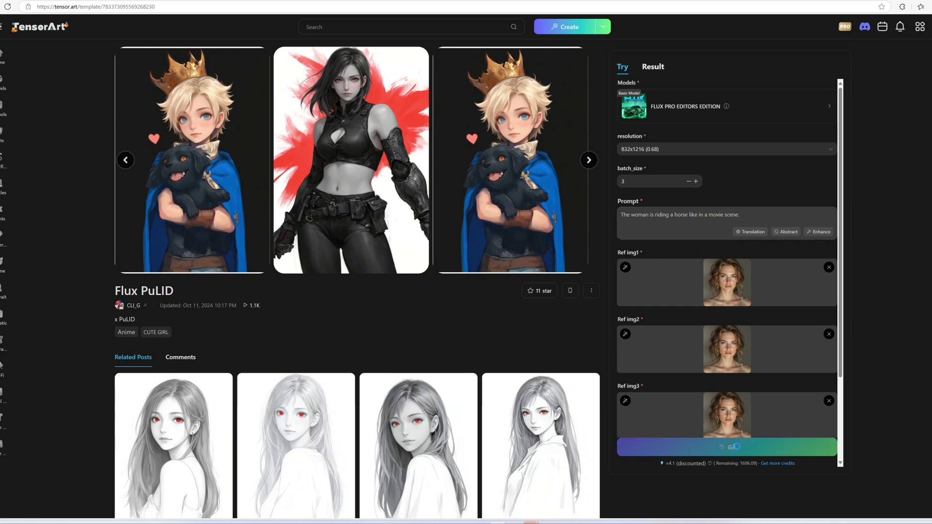
pyautogui.click(727, 447)
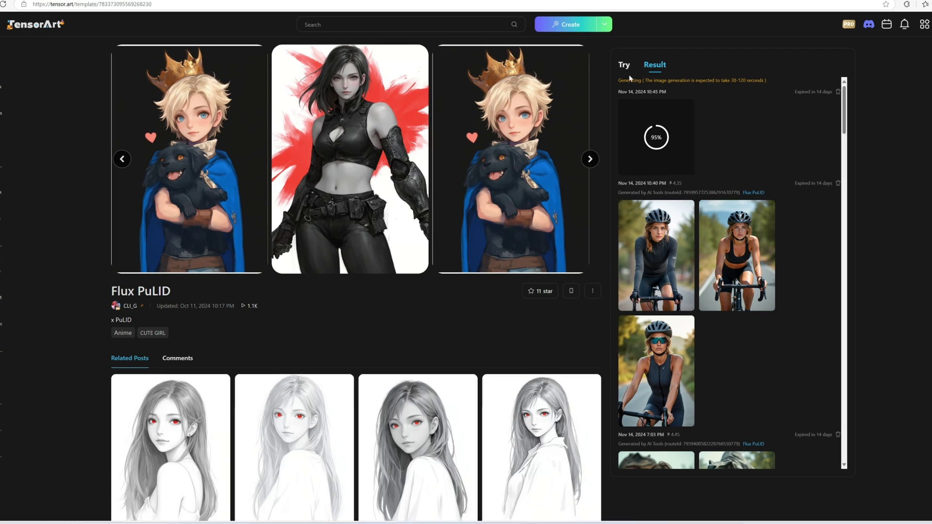
pyautogui.click(664, 261)
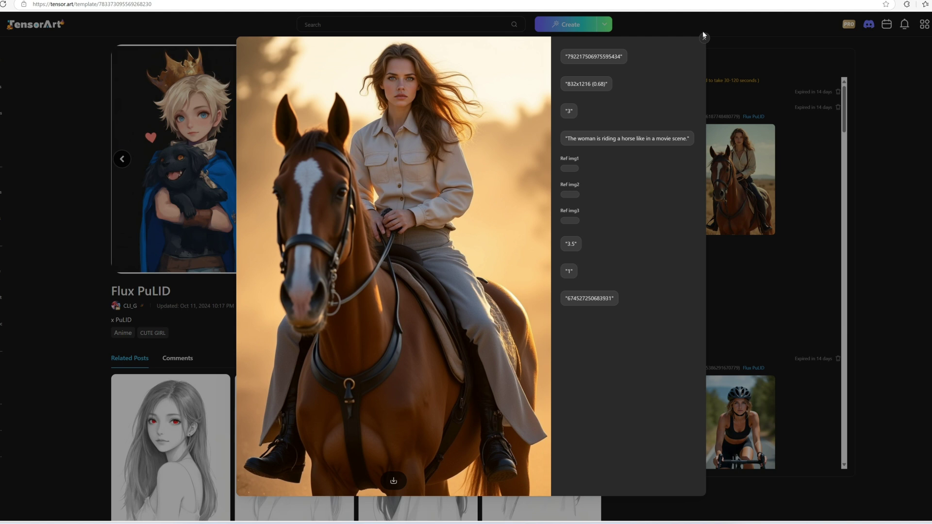
pyautogui.click(704, 39)
pyautogui.click(720, 228)
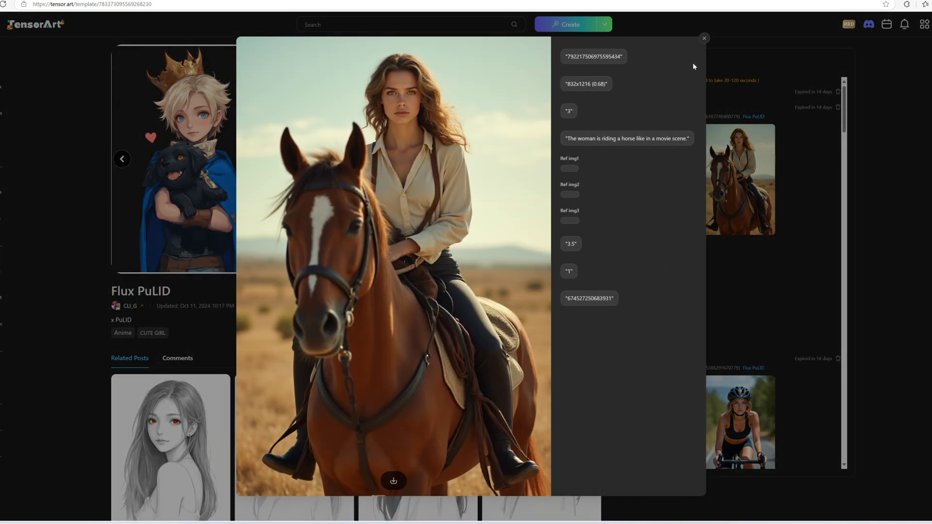
pyautogui.click(704, 38)
# Replace the horse prompt with 'the woman is walking on the runway' and generate.
pyautogui.tripleClick(658, 216)
pyautogui.write('the woman is walking on the runway')
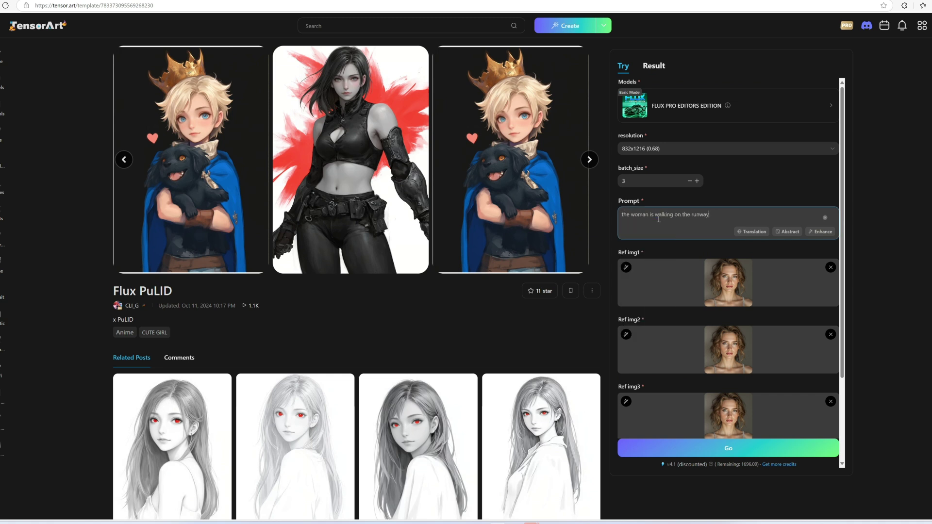
pyautogui.press('Return')
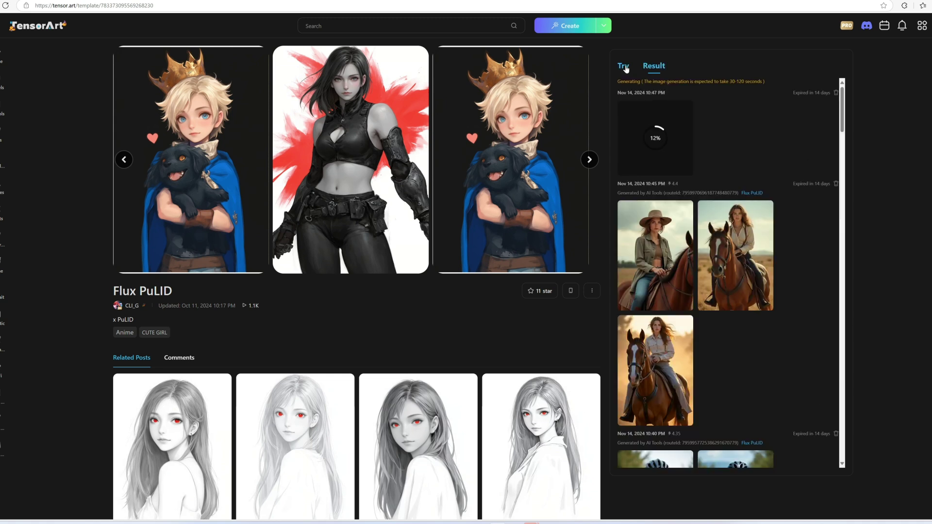
# Flip through the runway results in the full-size image viewer.
pyautogui.click(661, 258)
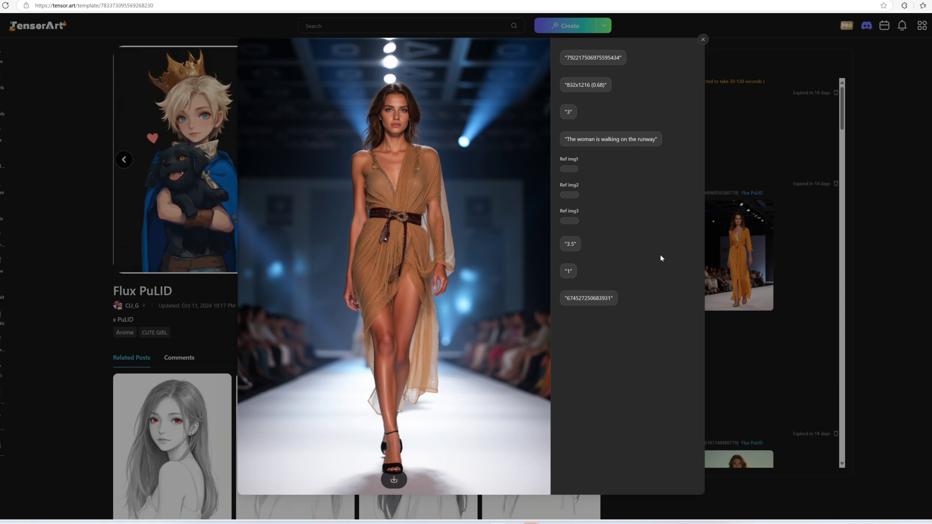
pyautogui.click(724, 74)
pyautogui.click(650, 253)
pyautogui.click(703, 40)
pyautogui.click(735, 252)
pyautogui.click(703, 40)
pyautogui.click(655, 256)
pyautogui.press('Escape')
# Review the pink runway image and the cowgirl horse-riding image, then return to the prompt form.
pyautogui.click(667, 380)
pyautogui.click(702, 40)
pyautogui.scroll(-3, 679, 242)
pyautogui.click(655, 340)
pyautogui.click(703, 39)
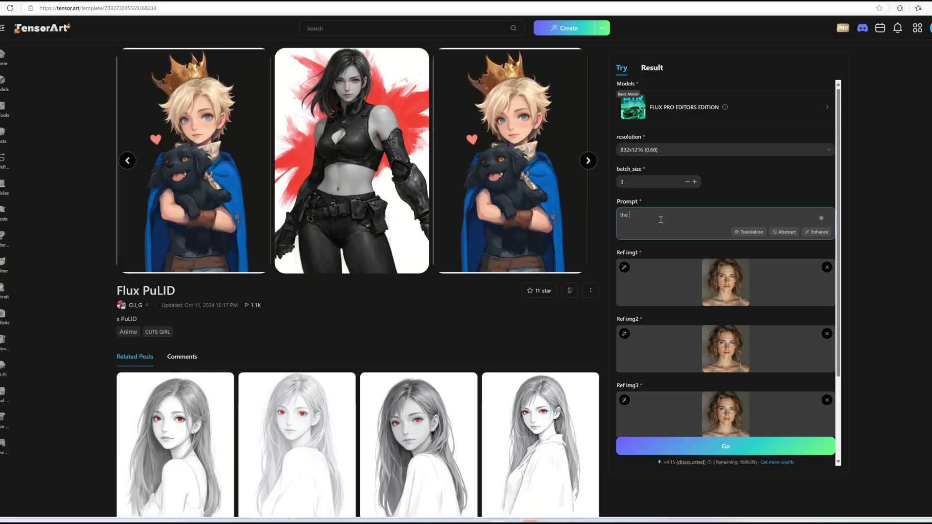
pyautogui.click(662, 219)
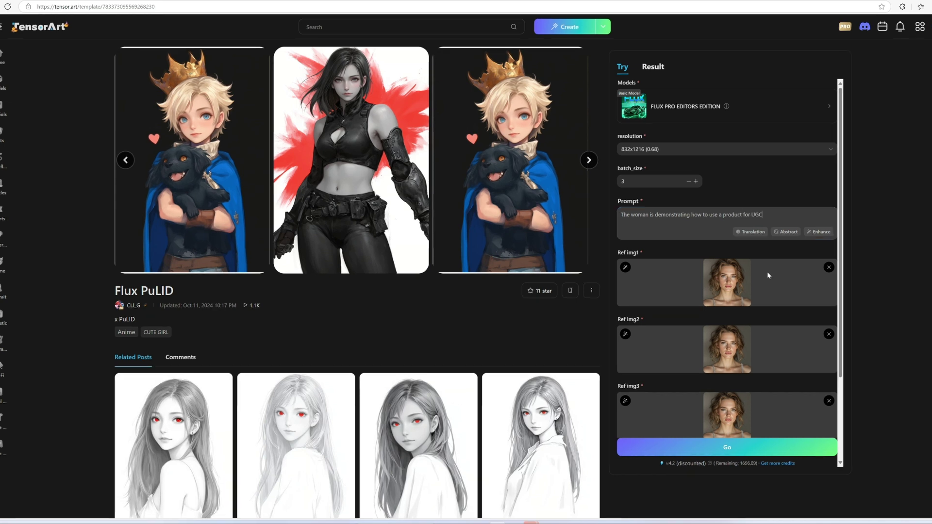
# Generate the UGC product images and view the bottle-to-camera and phone-showing results.
pyautogui.click(725, 446)
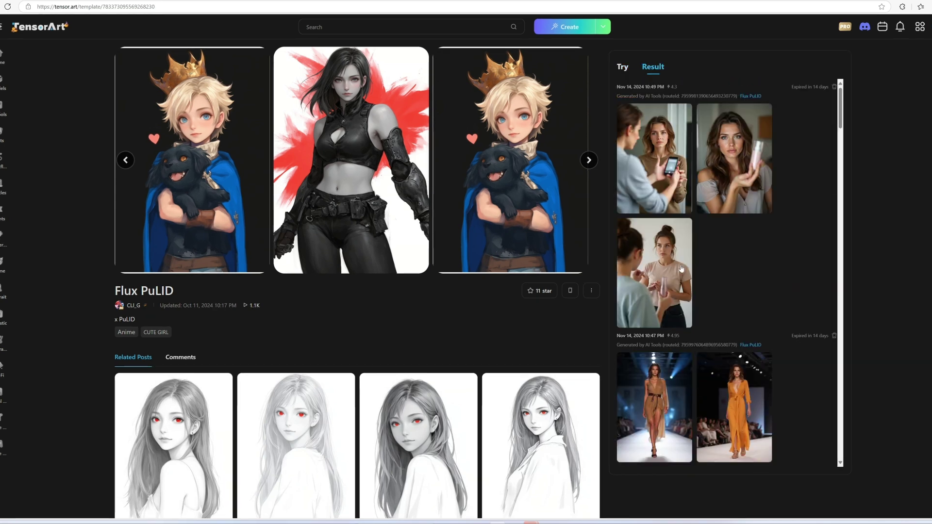
pyautogui.click(670, 264)
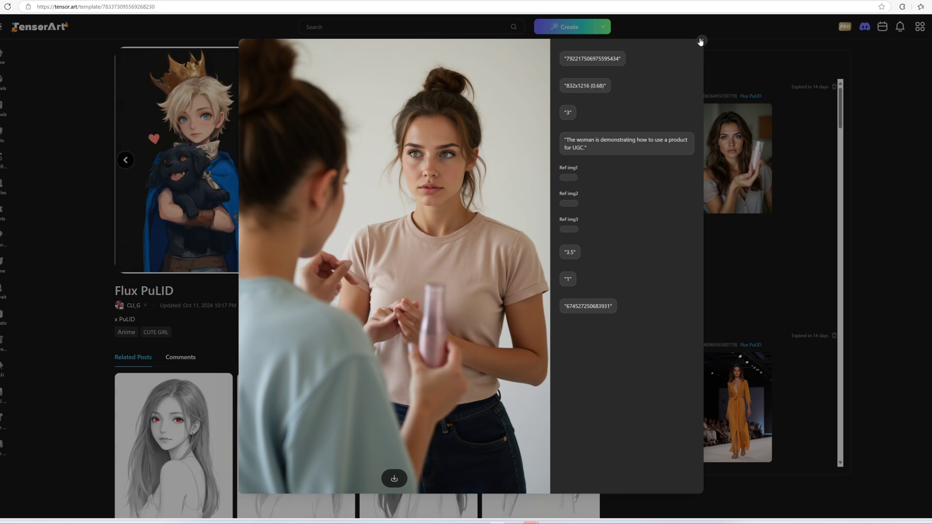
pyautogui.click(702, 41)
pyautogui.click(740, 161)
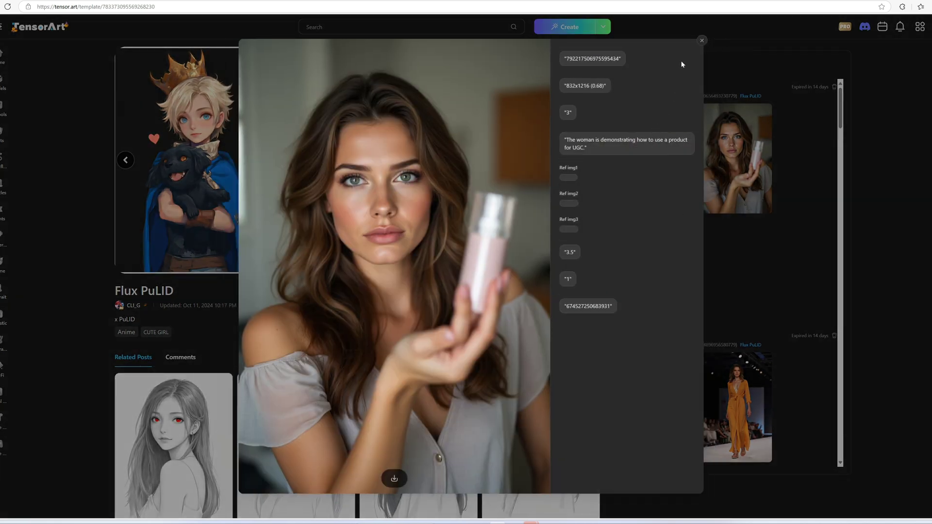
pyautogui.click(702, 41)
pyautogui.click(658, 274)
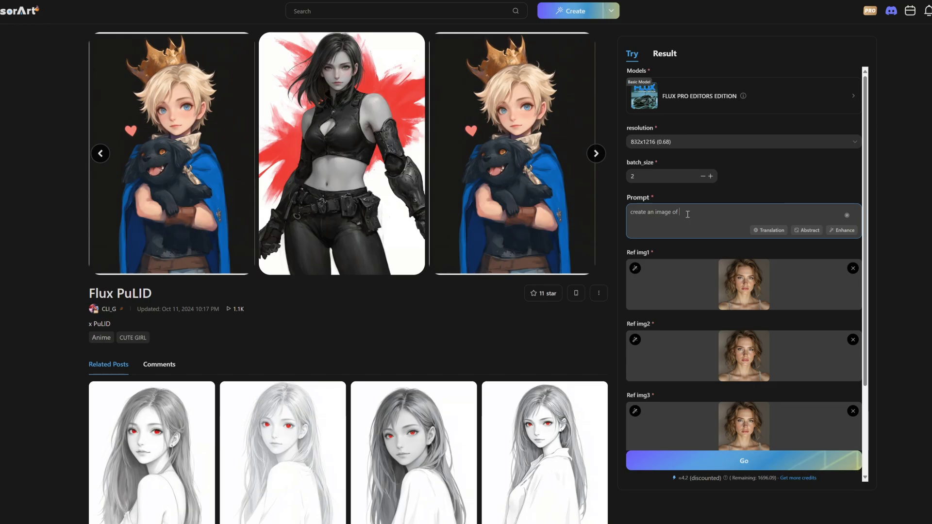
# Change the prompt to '25 years old woman'.
pyautogui.write('25 years old woman of 60 years old')
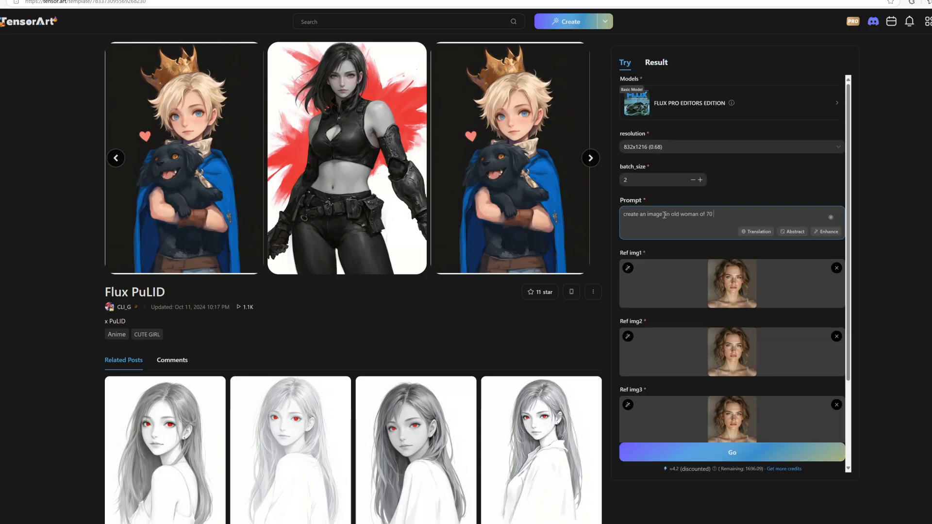
# Generate the 70-year-old woman portraits.
pyautogui.click(718, 459)
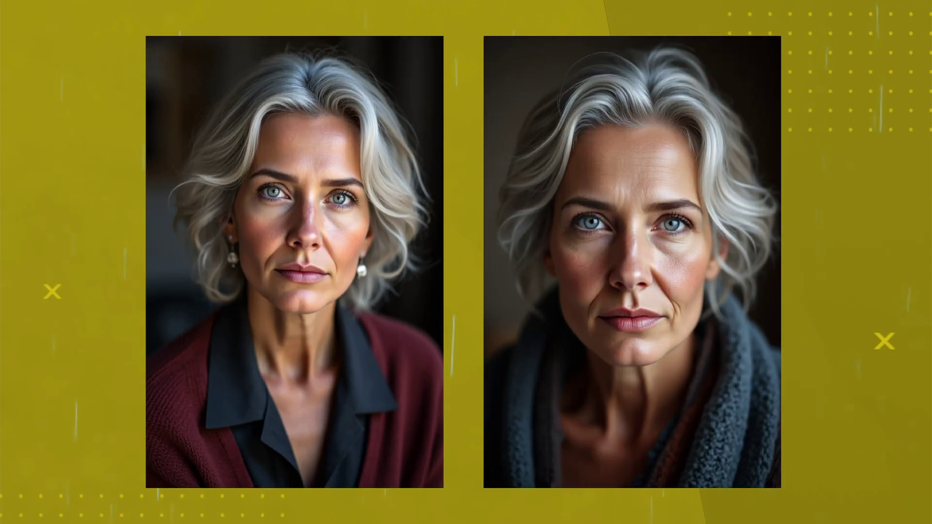